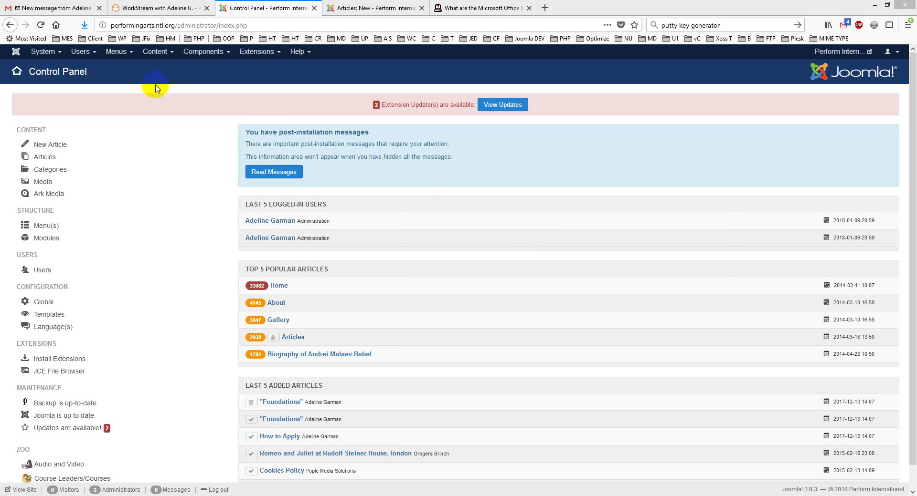
Expand the Components menu to reveal the JCE Editor Pro submenu.
{"action": "left_click", "coordinate": [156, 52]}
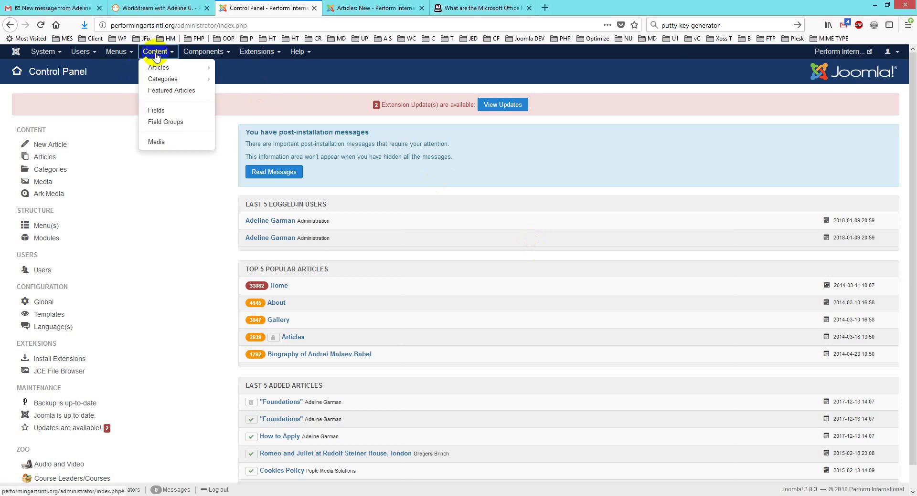
{"action": "left_click", "coordinate": [193, 57]}
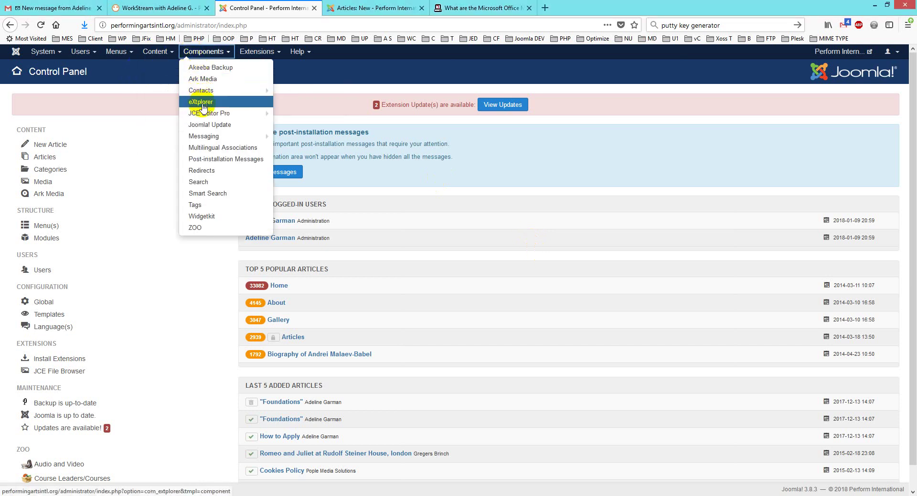
{"action": "mouse_move", "coordinate": [204, 116]}
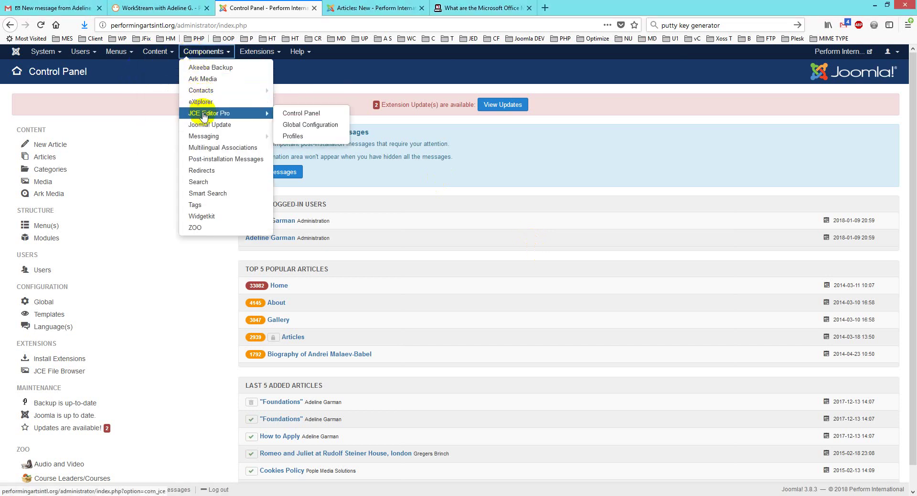
Open the JCE Editor Pro Control Panel.
{"action": "left_click", "coordinate": [290, 116]}
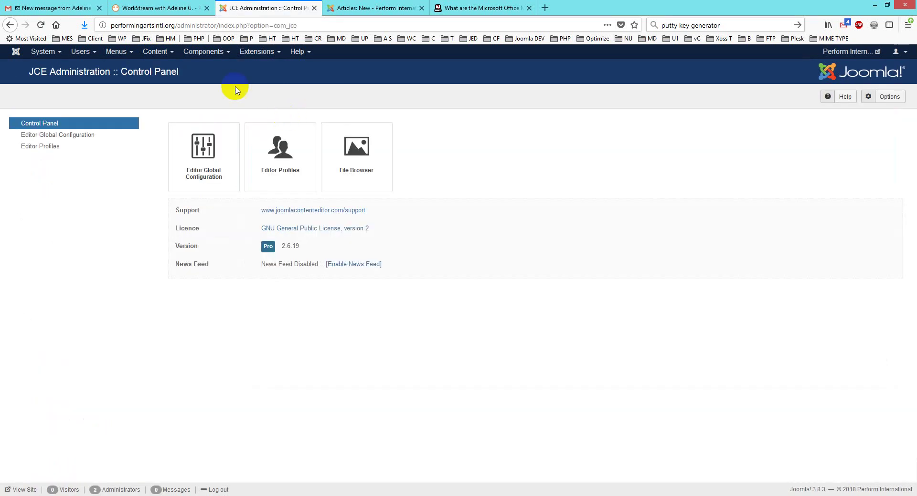
{"action": "left_click", "coordinate": [119, 52]}
{"action": "left_click", "coordinate": [156, 52]}
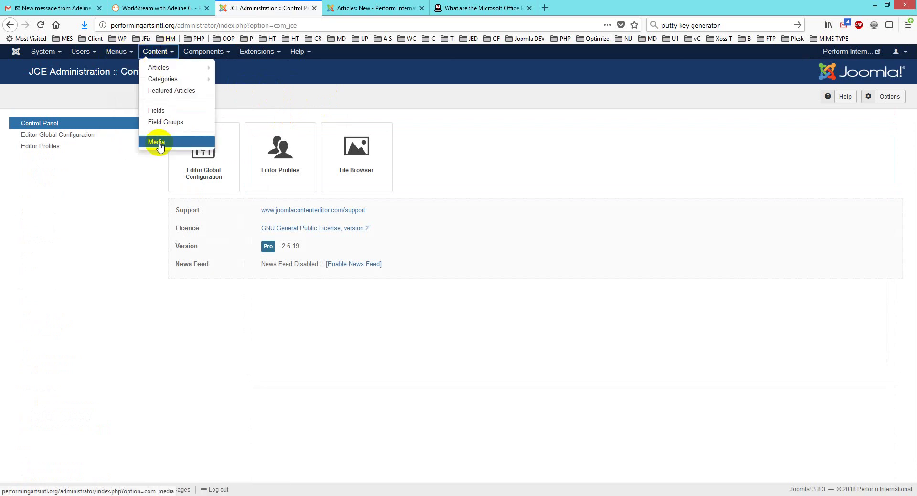
Launch the JCE File Browser on the site's media and bring up its Upload dialog.
{"action": "left_click", "coordinate": [357, 160]}
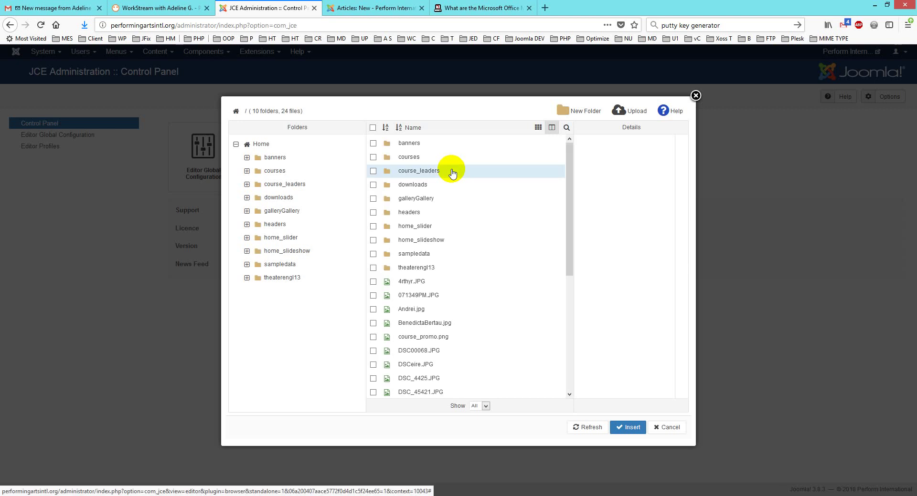
{"action": "left_click_drag", "start_coordinate": [573, 200], "coordinate": [581, 328]}
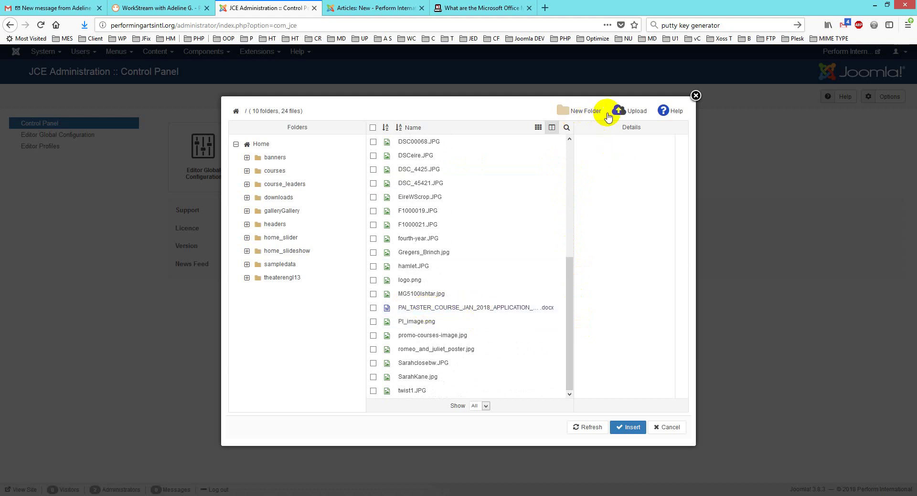
{"action": "left_click", "coordinate": [629, 115]}
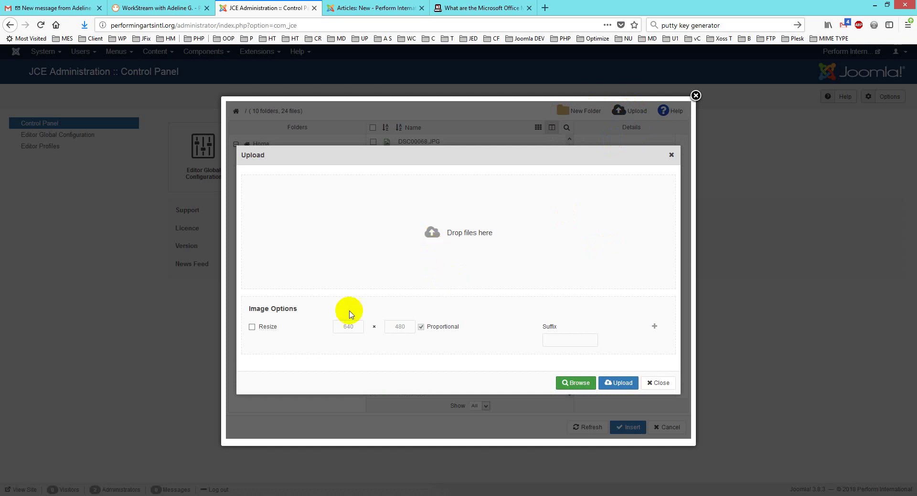
Upload test.docx from the Downloads folder, then close the file browser with Insert.
{"action": "left_click", "coordinate": [565, 384]}
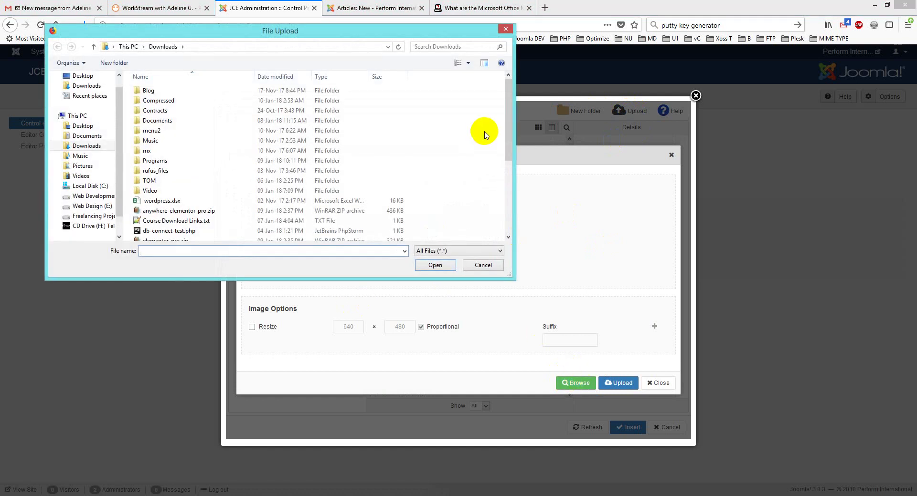
{"action": "left_click_drag", "start_coordinate": [506, 136], "coordinate": [507, 199]}
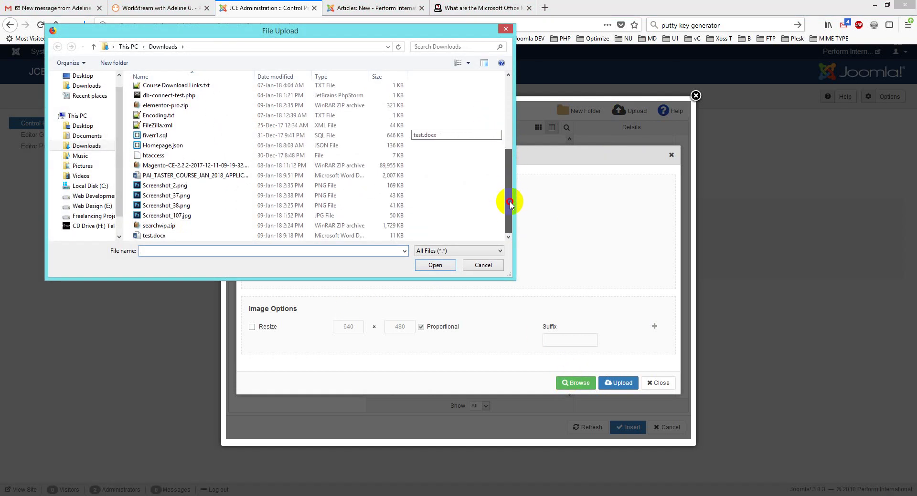
{"action": "double_click", "coordinate": [151, 236]}
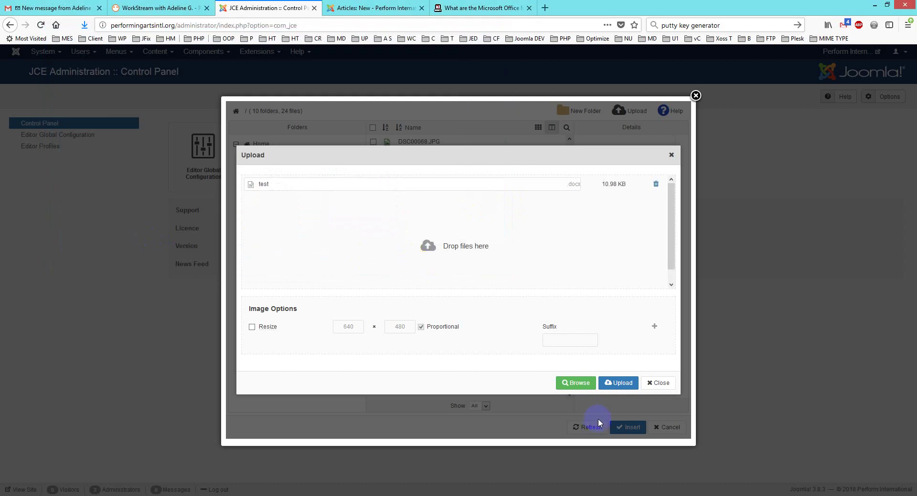
{"action": "left_click", "coordinate": [616, 385]}
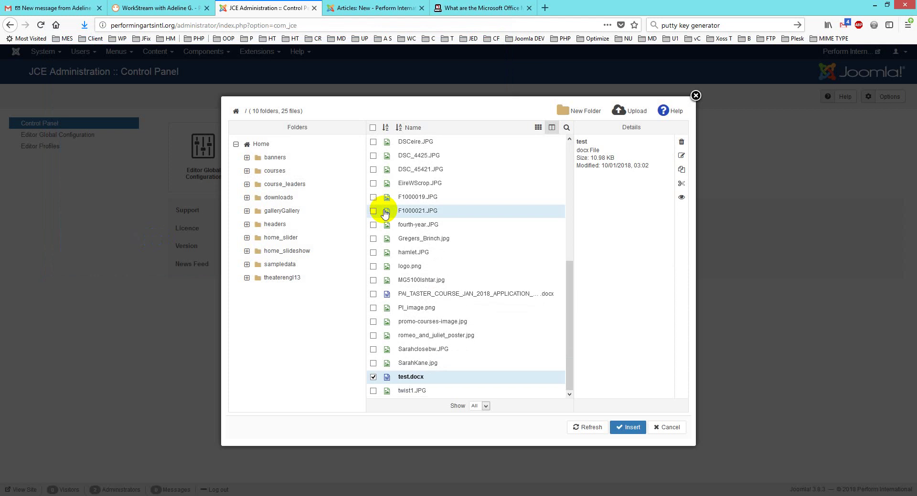
{"action": "left_click", "coordinate": [642, 427]}
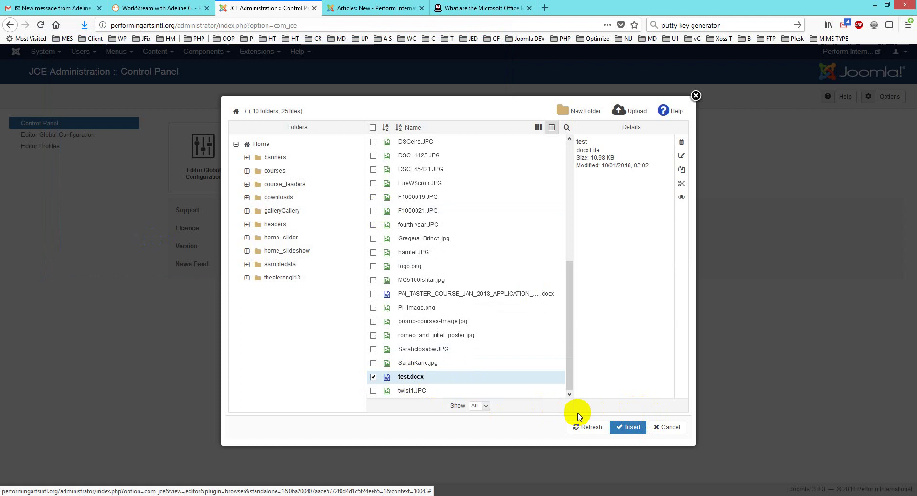
{"action": "left_click", "coordinate": [628, 429]}
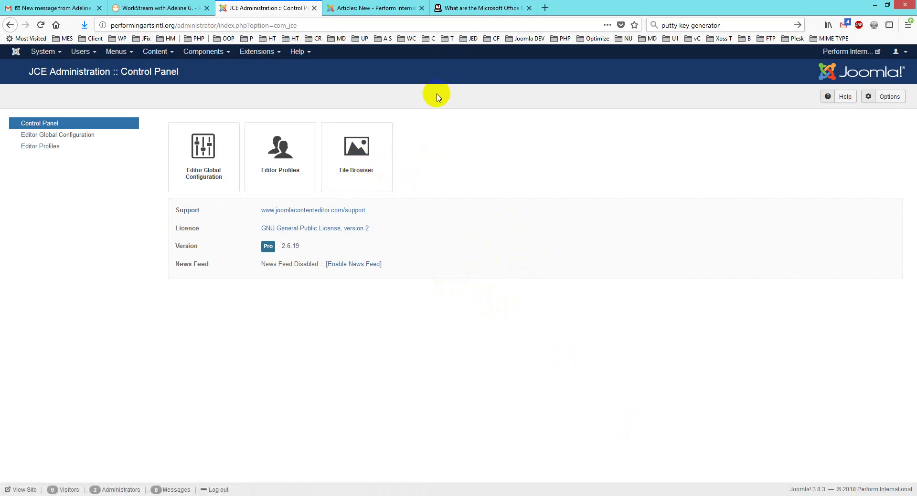
Close the old Articles: New tab, go to Content > Articles, and start a new article.
{"action": "left_click", "coordinate": [421, 8]}
{"action": "left_click", "coordinate": [166, 56]}
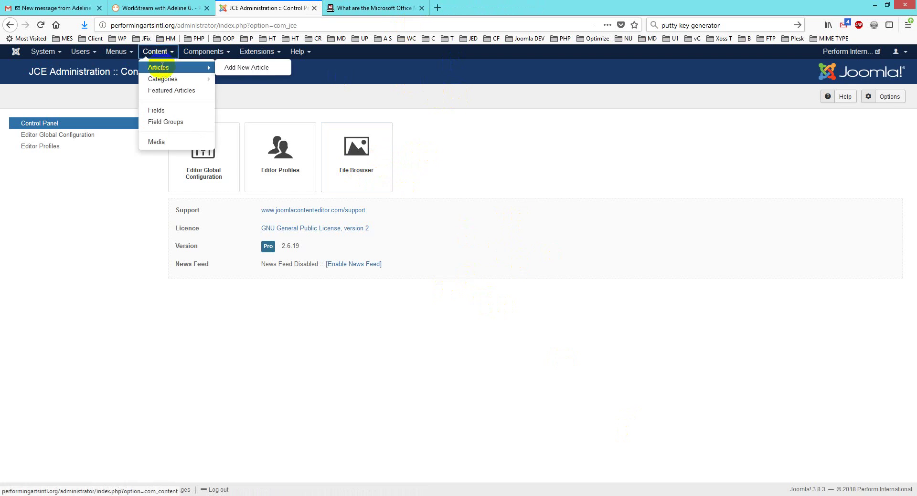
{"action": "left_click", "coordinate": [162, 67]}
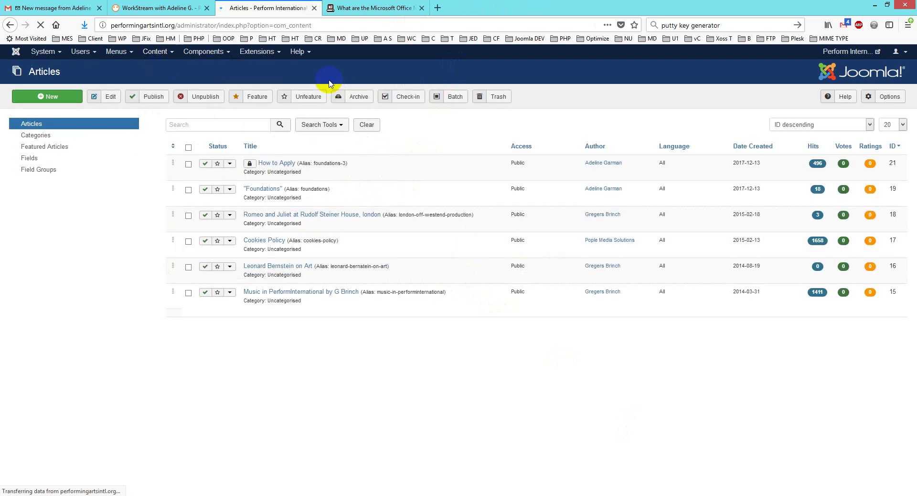
{"action": "left_click", "coordinate": [207, 53]}
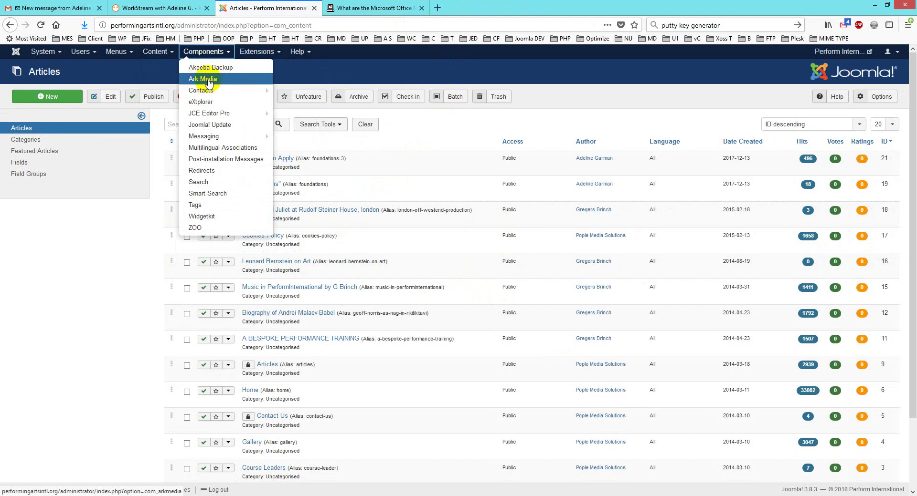
{"action": "left_click", "coordinate": [306, 80]}
{"action": "left_click", "coordinate": [56, 100]}
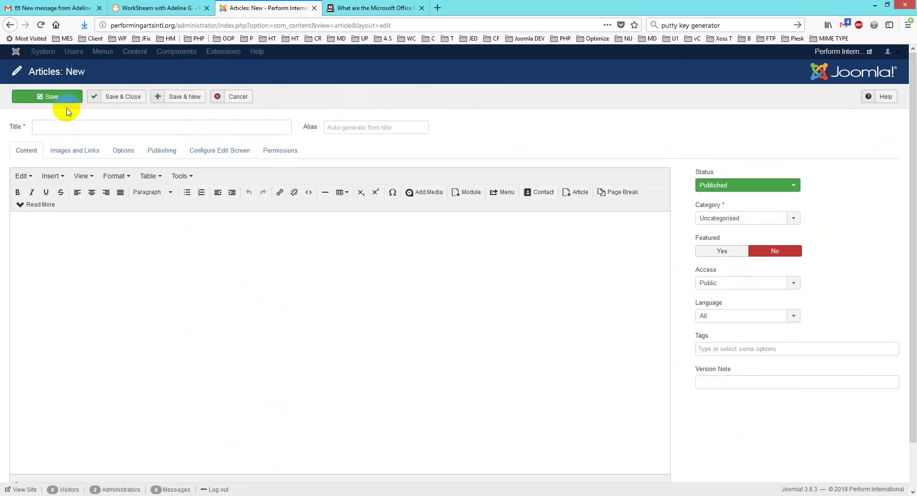
Open the Ark Media manager from the new article and scroll to test.docx.
{"action": "left_click", "coordinate": [201, 256]}
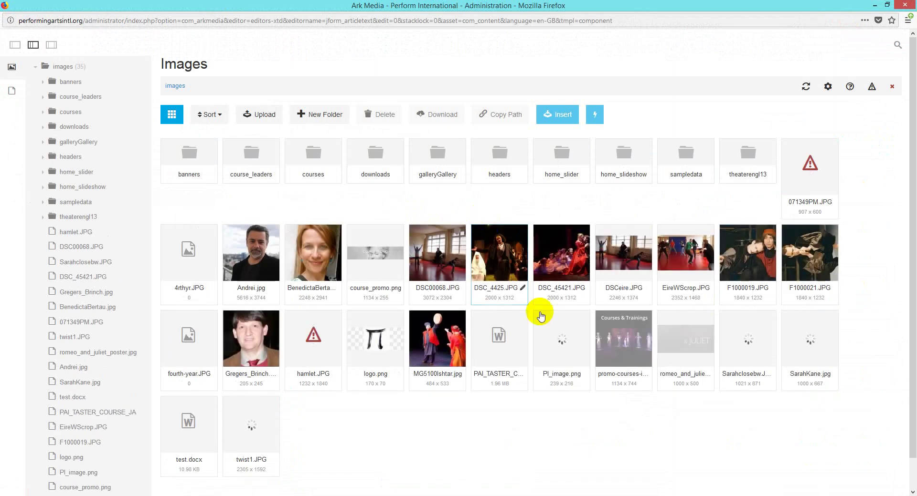
{"action": "left_click", "coordinate": [634, 334]}
{"action": "scroll", "coordinate": [630, 337], "scroll_direction": "down", "scroll_amount": 1}
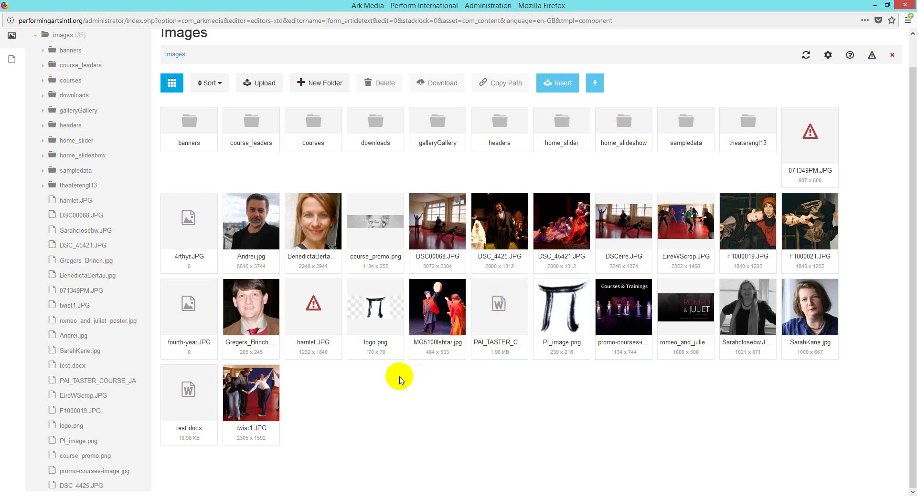
{"action": "mouse_move", "coordinate": [495, 330]}
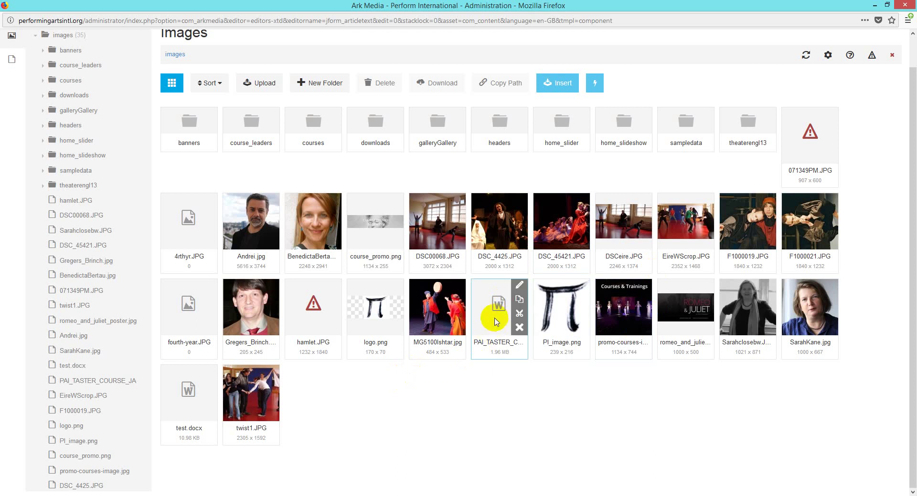
{"action": "mouse_move", "coordinate": [181, 411]}
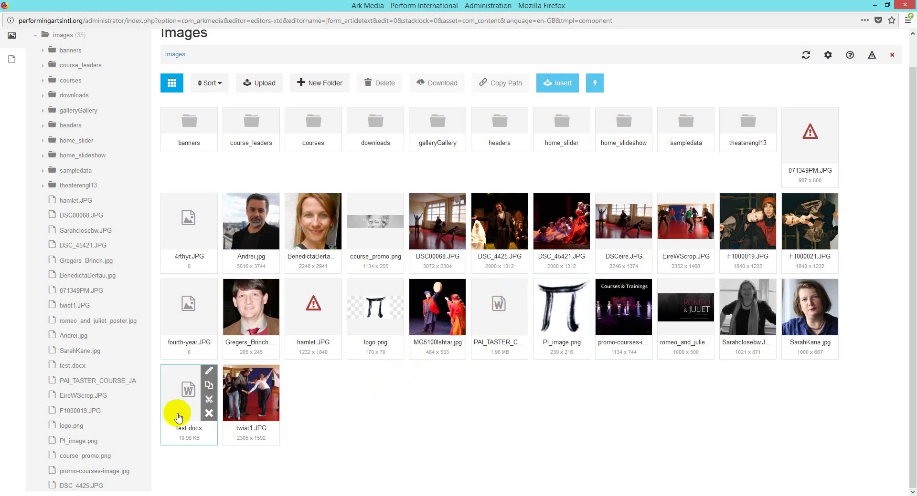
Delete test.docx from the images folder and select the remaining PAI_TASTER Word document.
{"action": "left_click", "coordinate": [209, 415]}
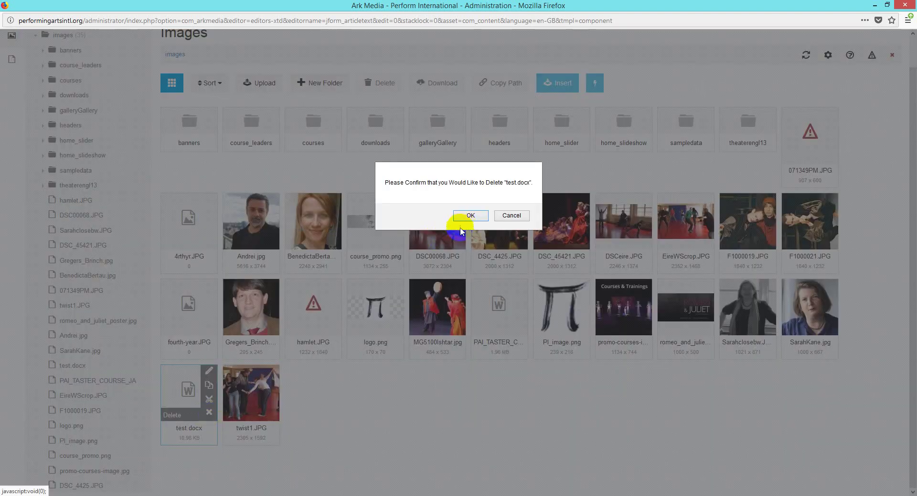
{"action": "left_click", "coordinate": [470, 216]}
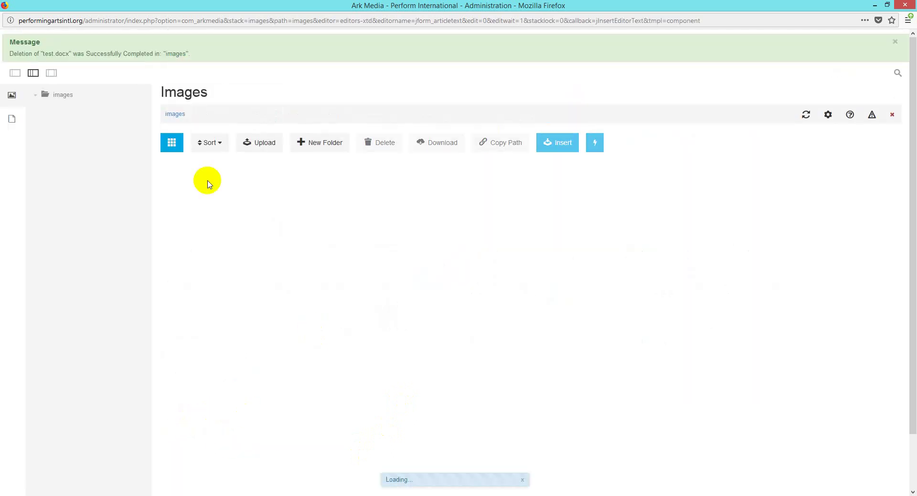
{"action": "left_click_drag", "start_coordinate": [45, 54], "coordinate": [67, 54]}
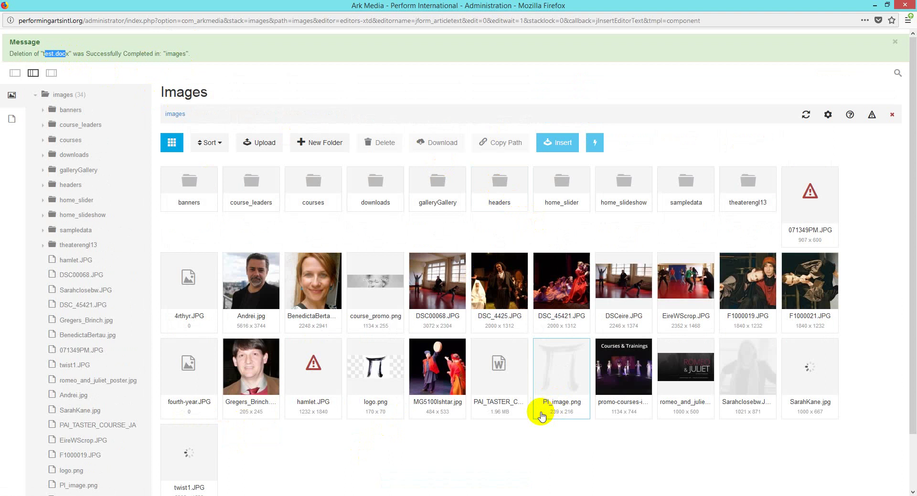
{"action": "left_click", "coordinate": [491, 391]}
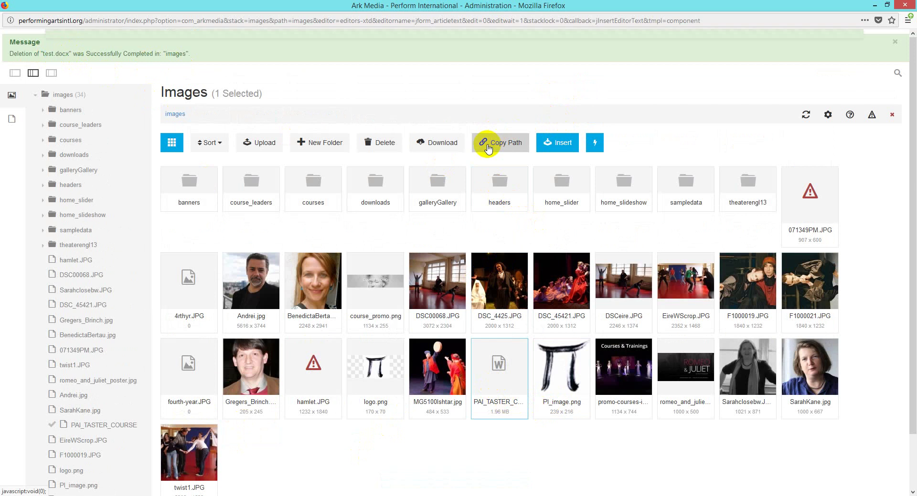
Close Ark Media and paste the copied file URL into the empty article body.
{"action": "left_click", "coordinate": [903, 4]}
{"action": "right_click", "coordinate": [235, 280]}
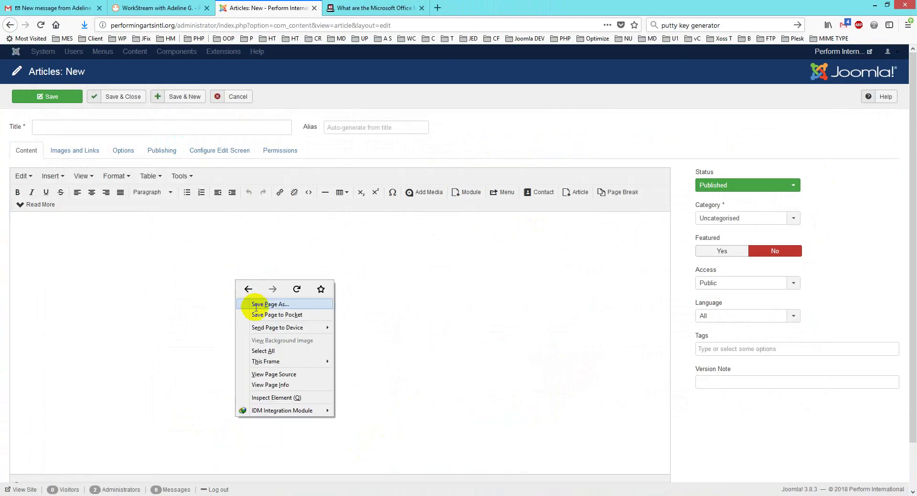
{"action": "left_click", "coordinate": [203, 279]}
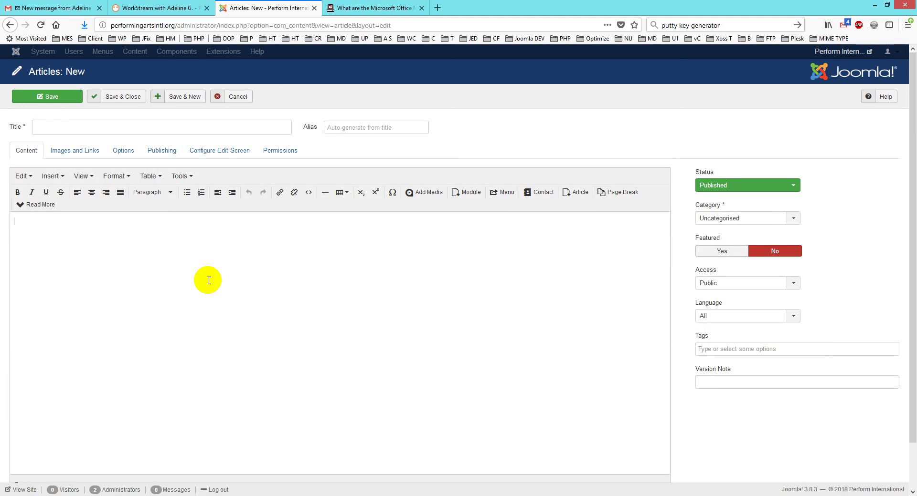
{"action": "type", "text": "http://performingartsintl.org/images/PAI_TASTER_COURSE_JAN_2018_APPLICATION_FORM.docx"}
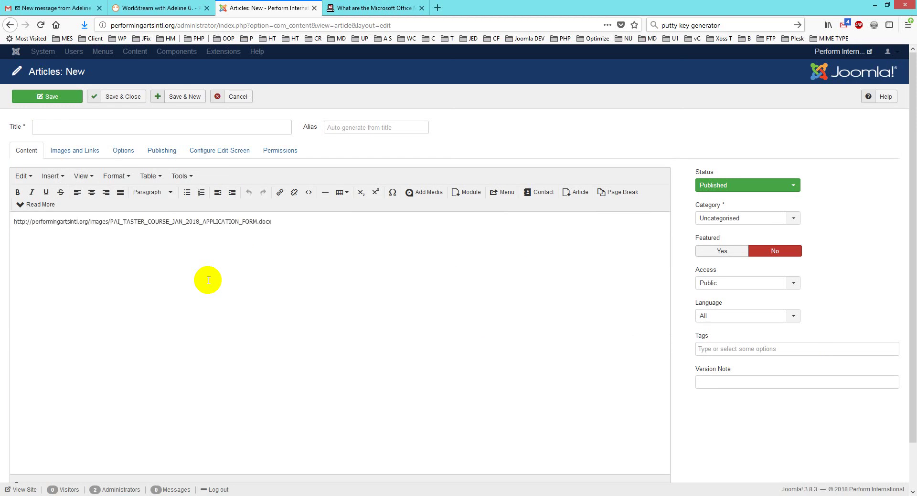
Cut the pasted URL and confirm in a new tab that the 2.0 MB .docx downloads.
{"action": "left_click_drag", "start_coordinate": [292, 221], "coordinate": [13, 220]}
{"action": "right_click", "coordinate": [49, 222]}
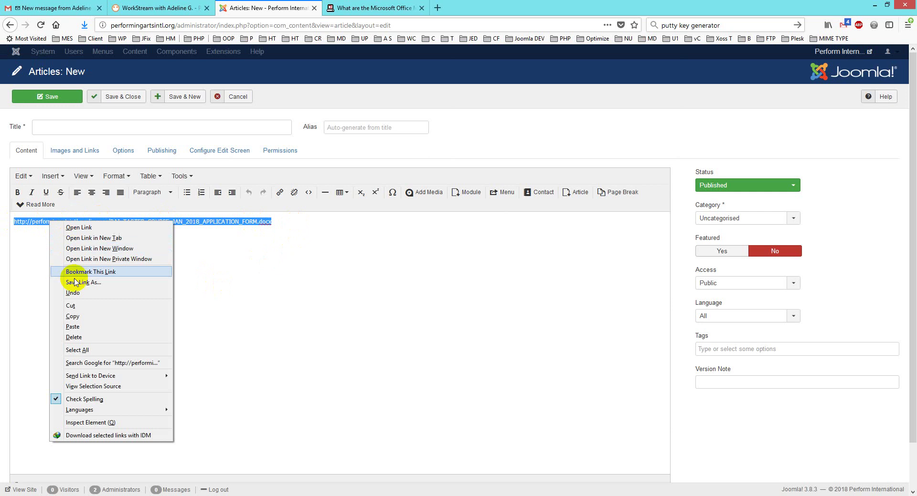
{"action": "left_click", "coordinate": [71, 306]}
{"action": "left_click", "coordinate": [436, 7]}
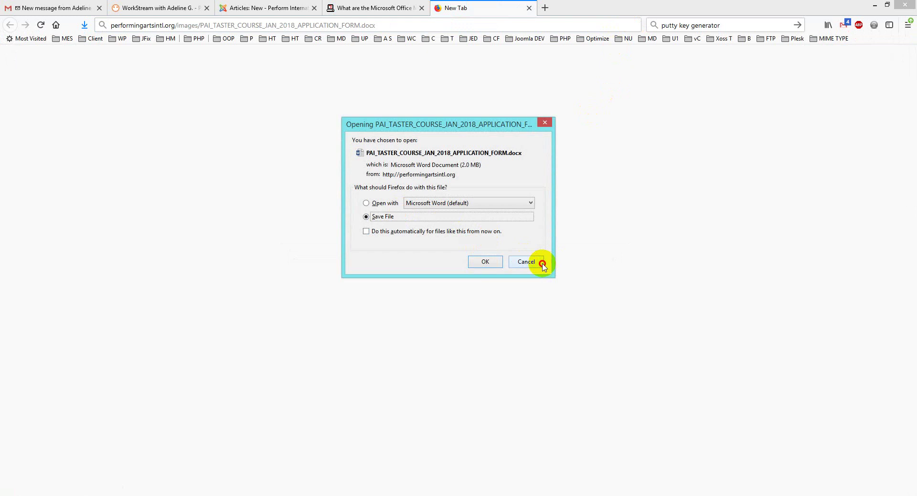
{"action": "left_click", "coordinate": [529, 7]}
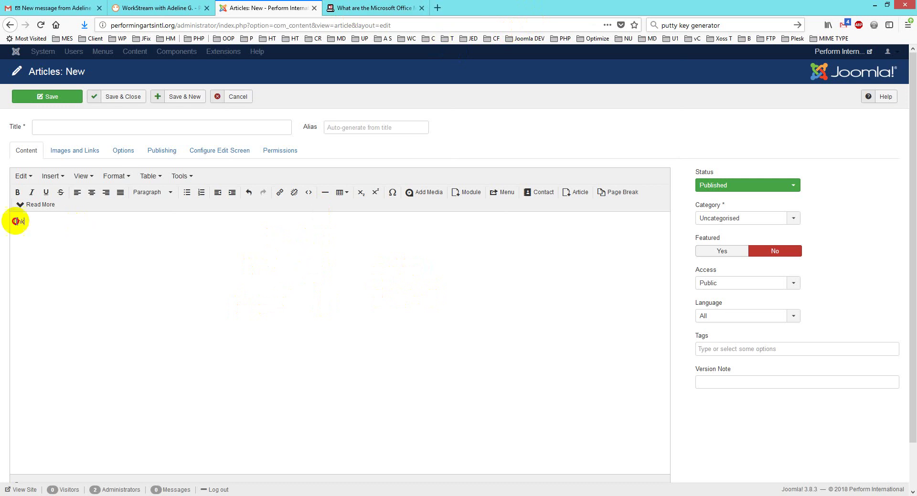
Select the word 'Link' and recopy the PAI_TASTER application form's path in Ark Media.
{"action": "double_click", "coordinate": [19, 222]}
{"action": "left_click", "coordinate": [426, 192]}
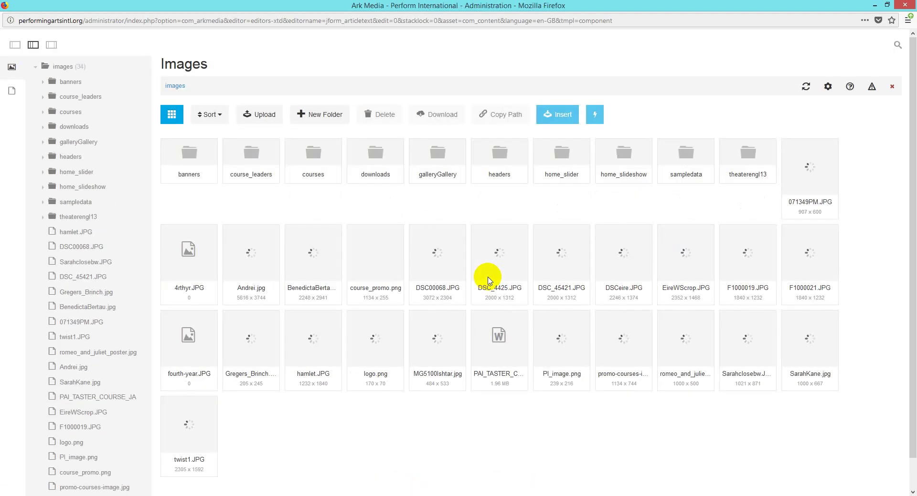
{"action": "left_click", "coordinate": [487, 352]}
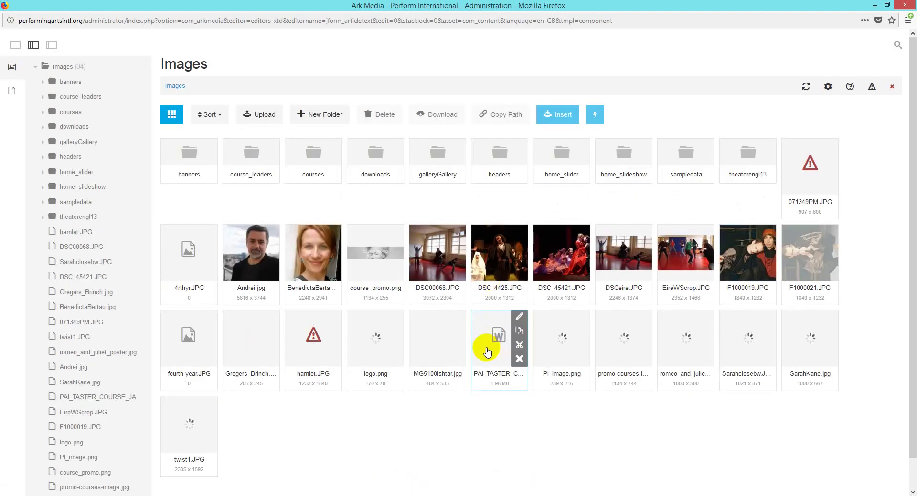
{"action": "left_click", "coordinate": [489, 122]}
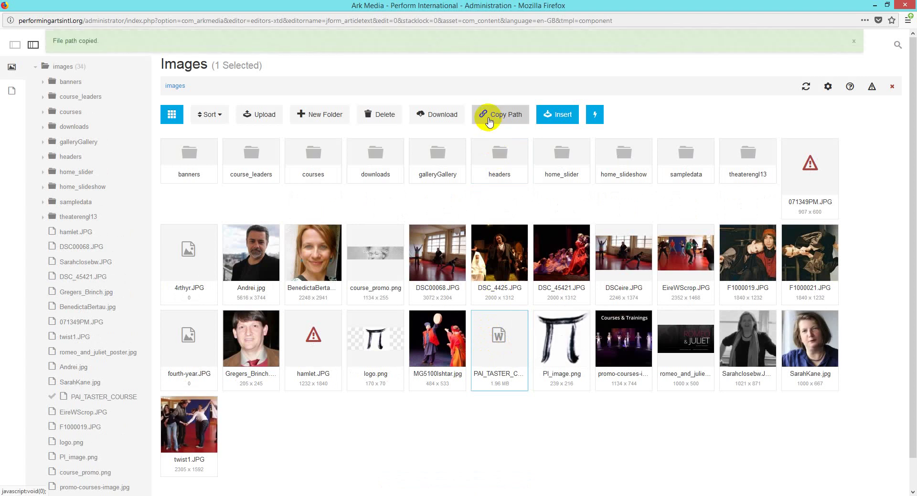
{"action": "left_click", "coordinate": [903, 5]}
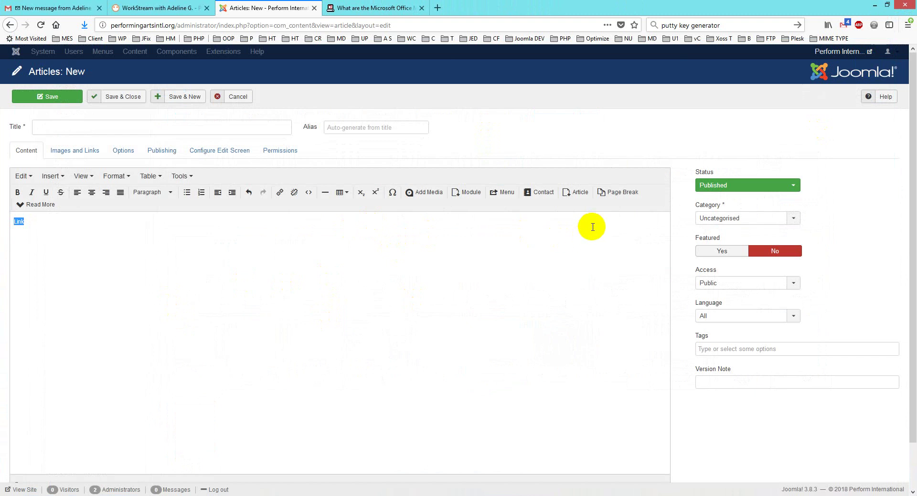
Hyperlink 'Link' to images/PAI_TASTER_COURSE_JAN_2018_APPLICATION_FORM.docx using the pasted path.
{"action": "left_click", "coordinate": [281, 193]}
{"action": "right_click", "coordinate": [456, 240]}
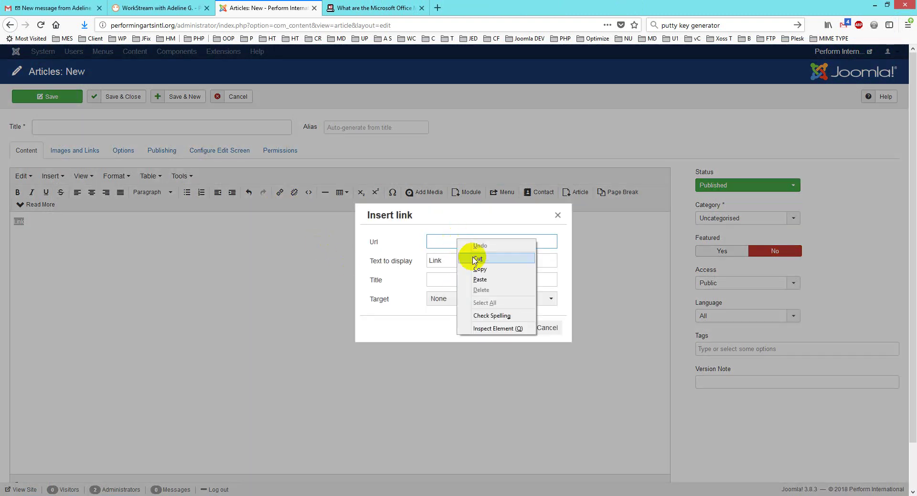
{"action": "left_click", "coordinate": [480, 279]}
{"action": "left_click", "coordinate": [518, 328]}
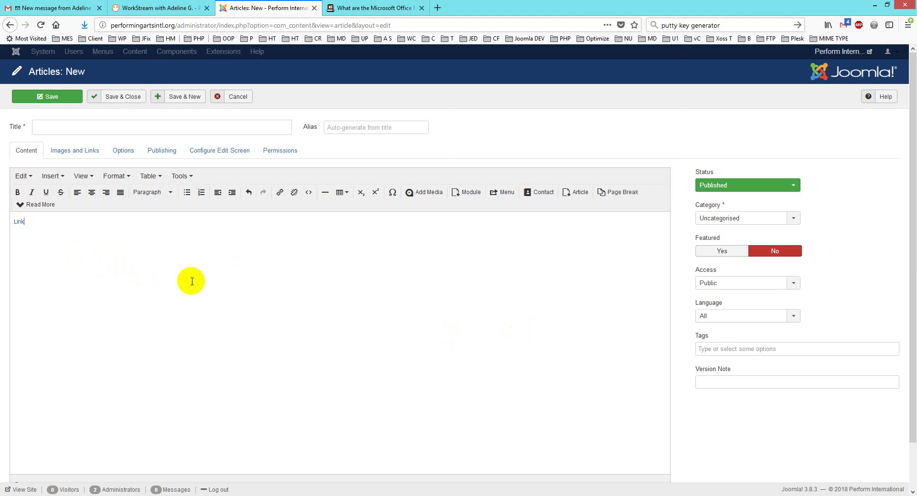
Toggle the editor to HTML and inspect the link's source line.
{"action": "scroll", "coordinate": [677, 440], "scroll_direction": "down", "scroll_amount": 2}
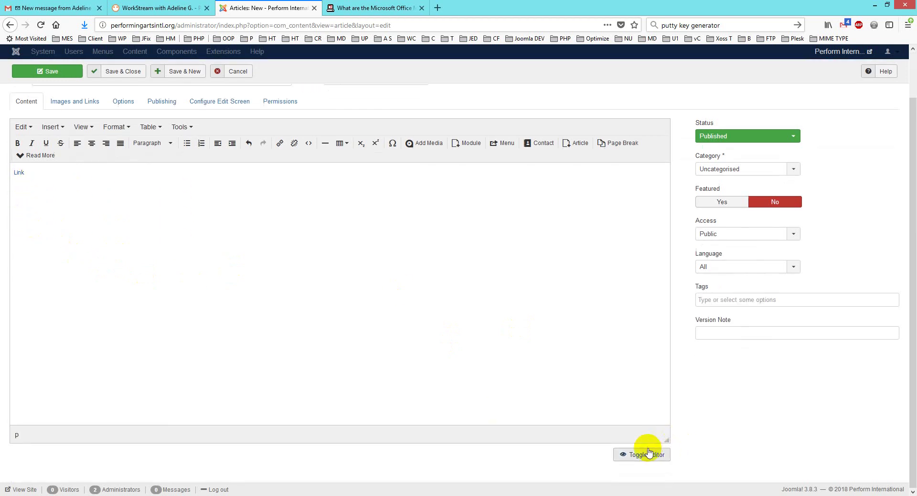
{"action": "left_click", "coordinate": [648, 453]}
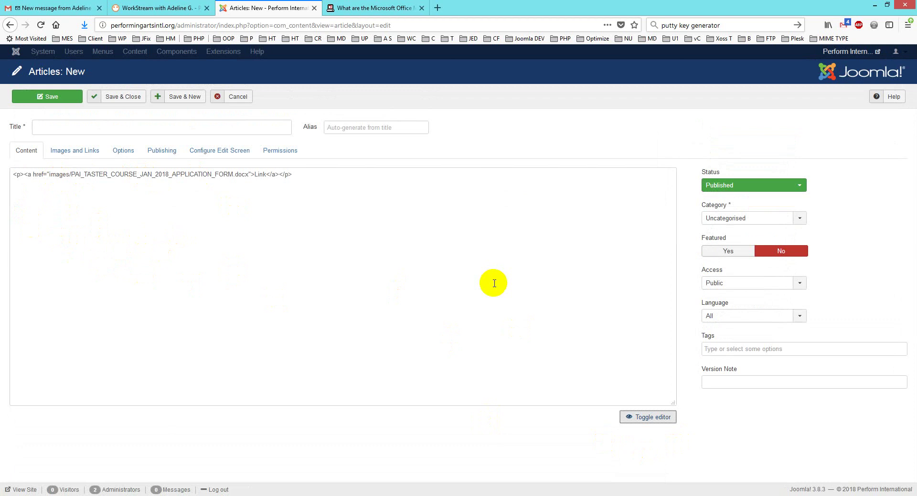
{"action": "left_click", "coordinate": [163, 8]}
{"action": "left_click", "coordinate": [257, 5]}
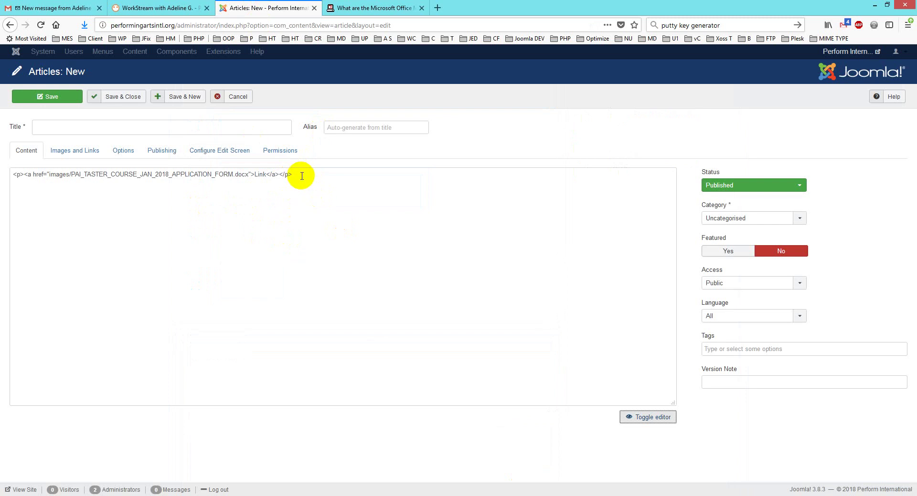
{"action": "left_click_drag", "start_coordinate": [303, 182], "coordinate": [2, 181]}
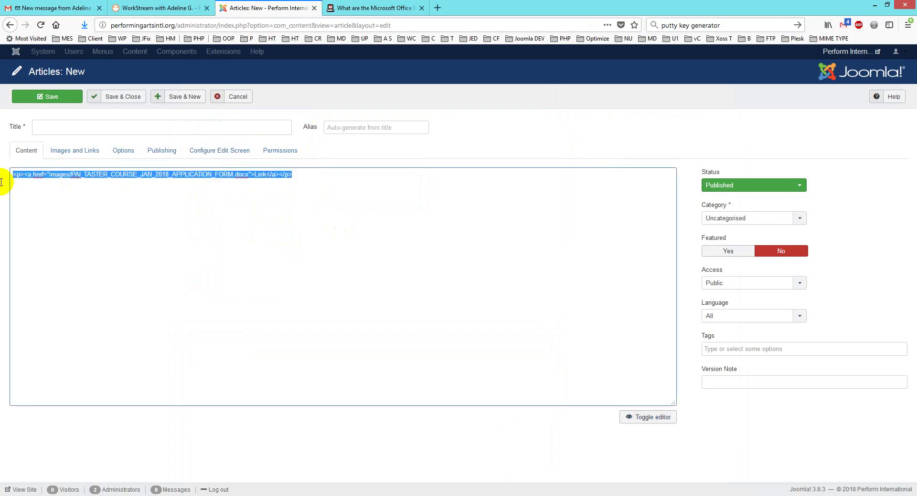
{"action": "left_click", "coordinate": [71, 189]}
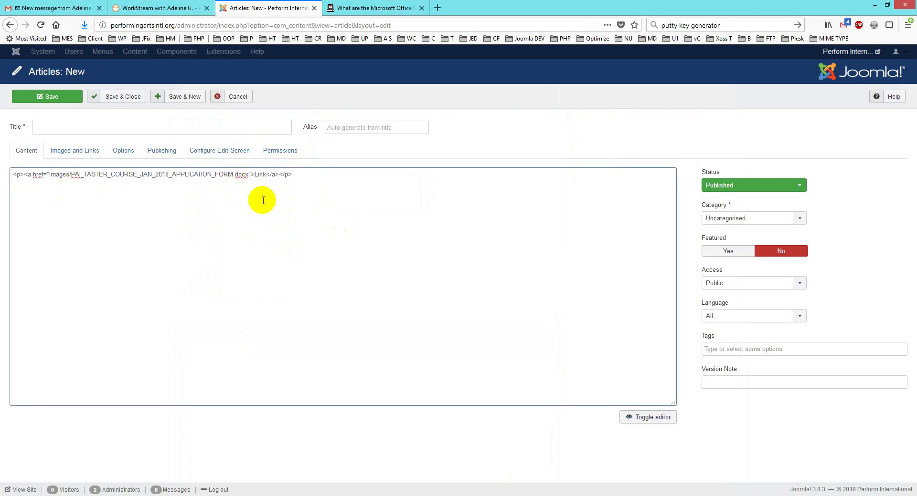